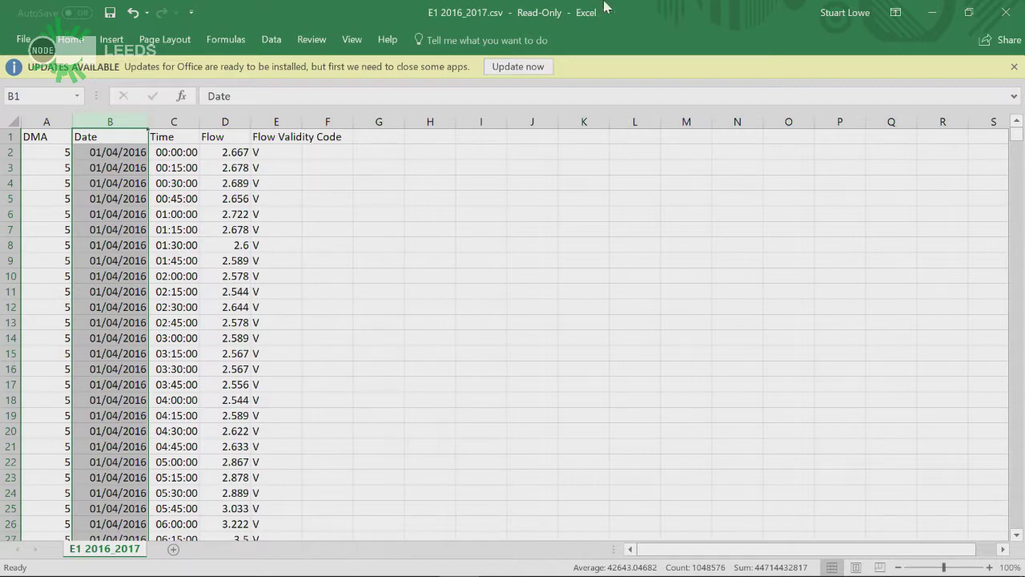
Switch from Excel to the Yorkshire Water leakage dataset page in Firefox and preview the DMA Property Count 2016_2017 file
click(931, 13)
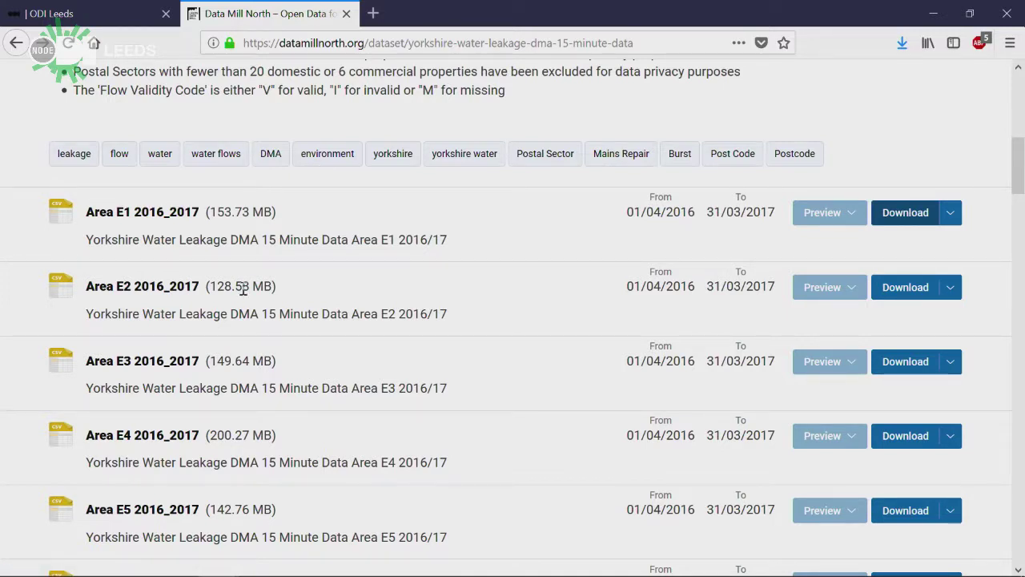
key(alt+Tab)
key(alt+Tab)
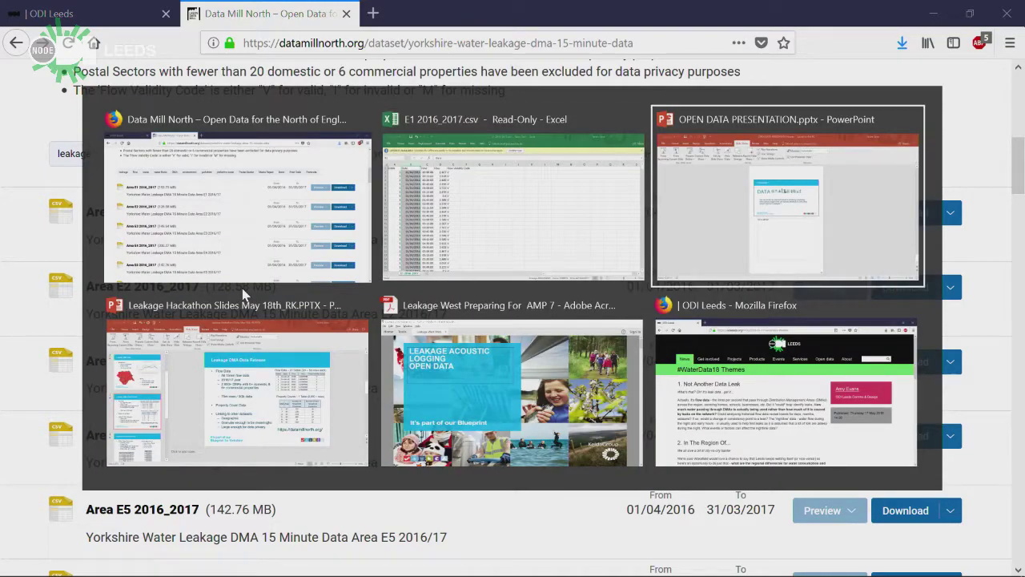
key(alt)
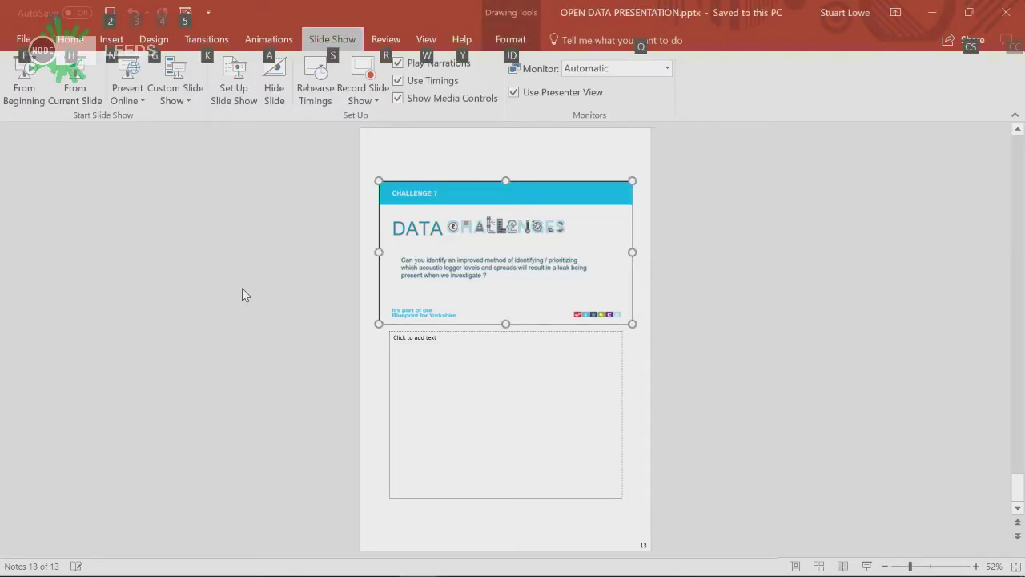
key(alt+Tab)
key(alt+Tab)
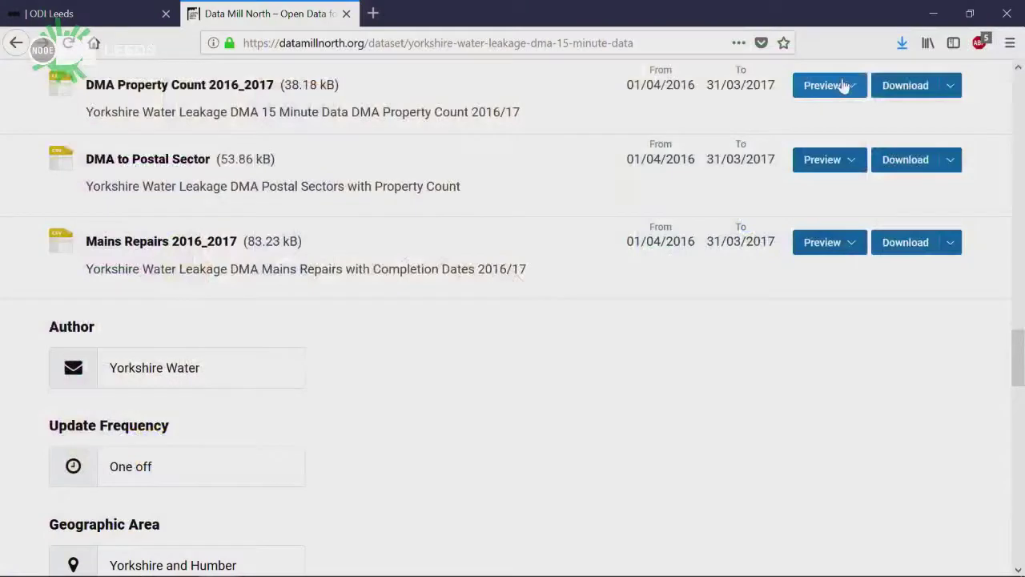
click(840, 85)
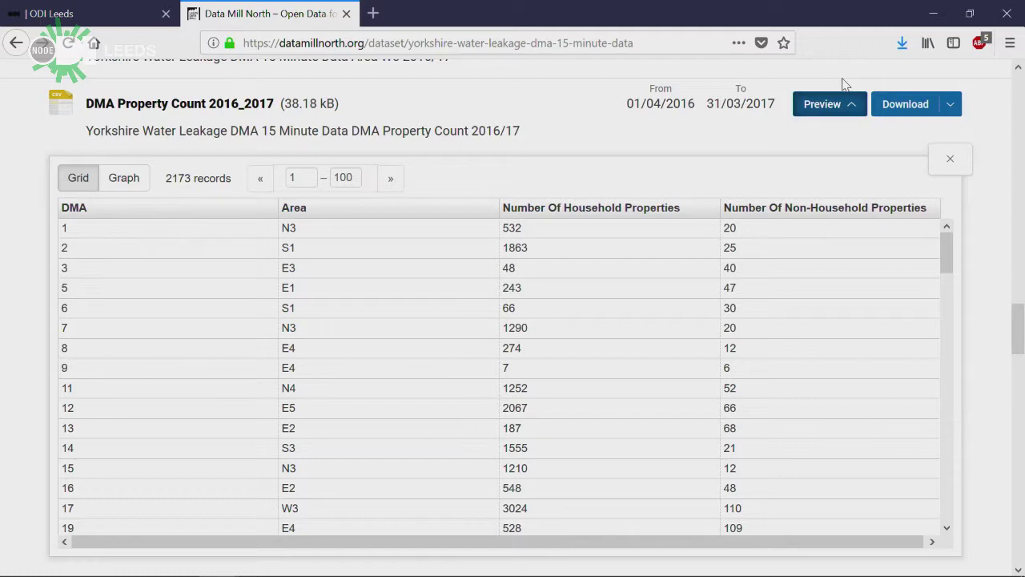
Reopen the Yorkshire Water Leakage DMA 15 Minute Data dataset from the search results and preview the DMA to Postal Sector file
click(22, 51)
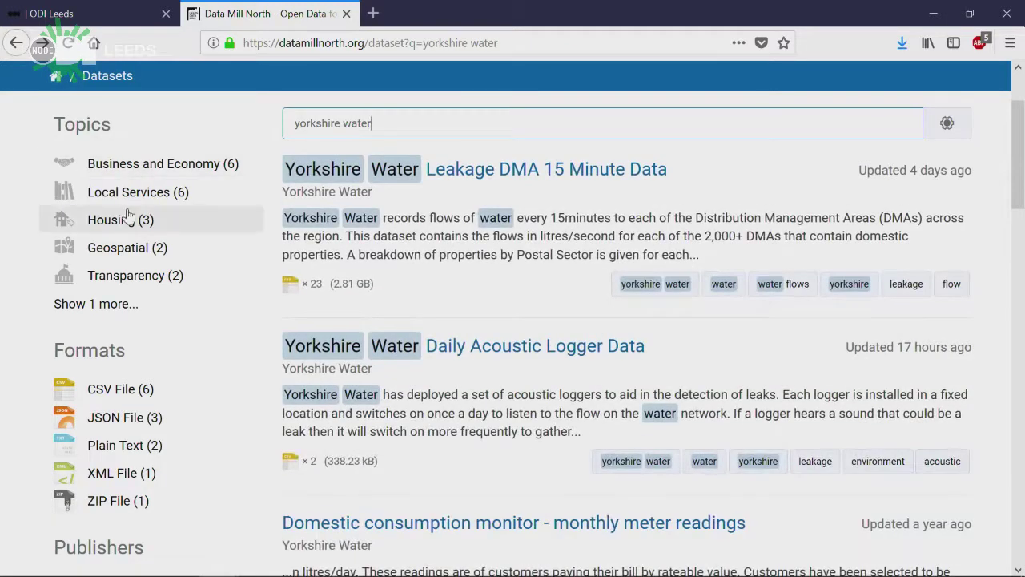
click(469, 169)
scroll(451, 397, down, 1)
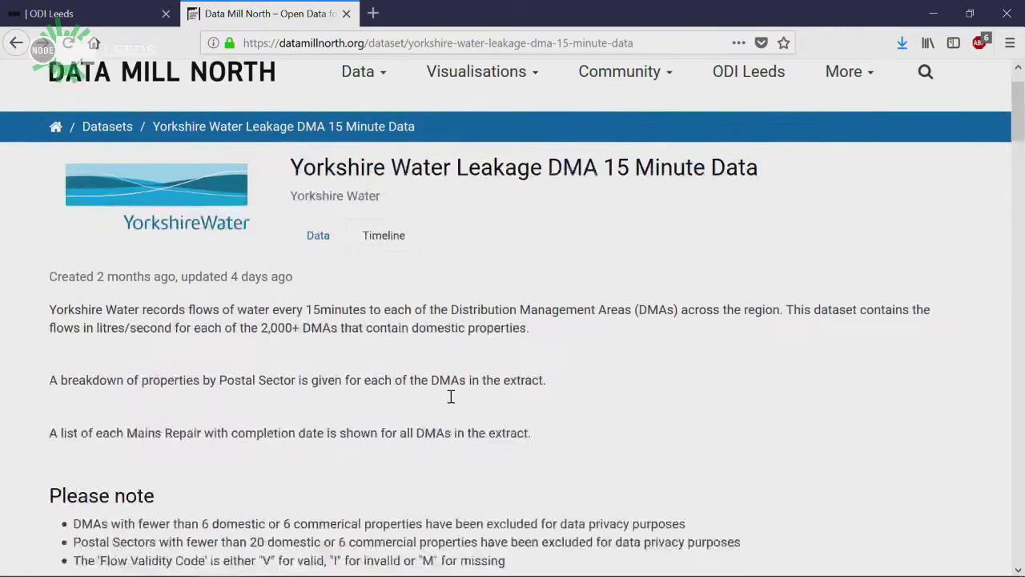
scroll(451, 396, down, 8)
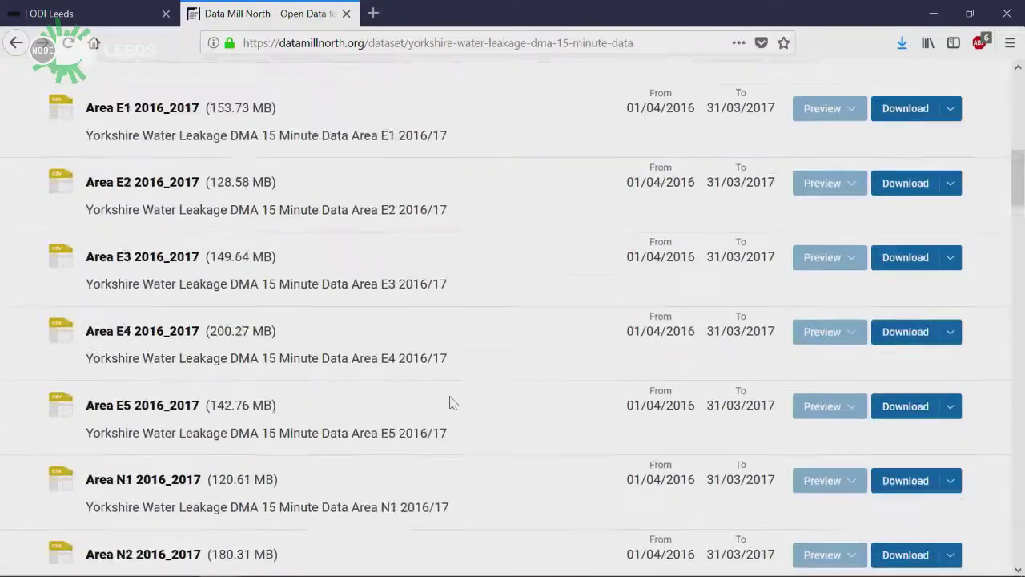
scroll(450, 402, down, 5)
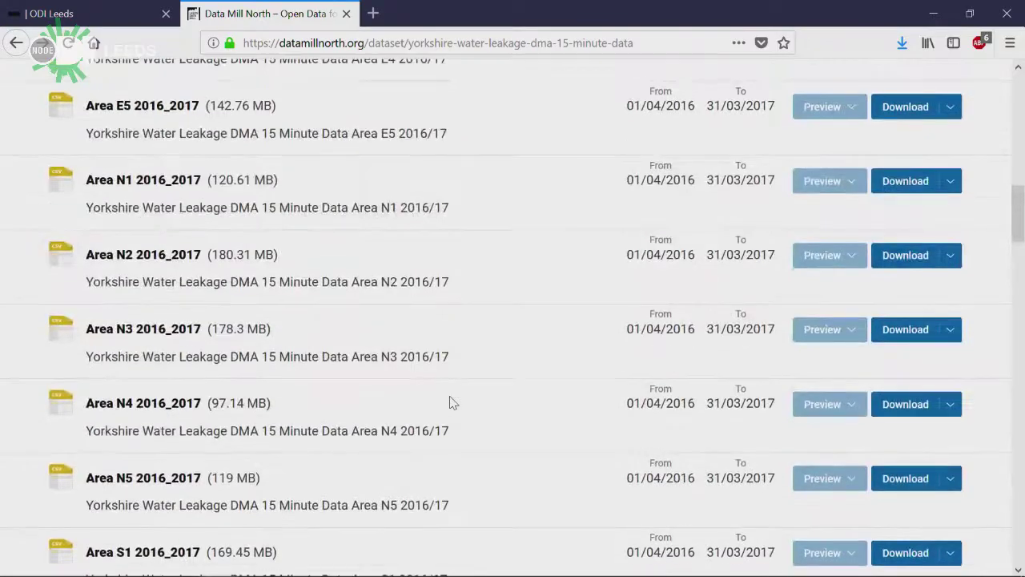
scroll(451, 402, down, 9)
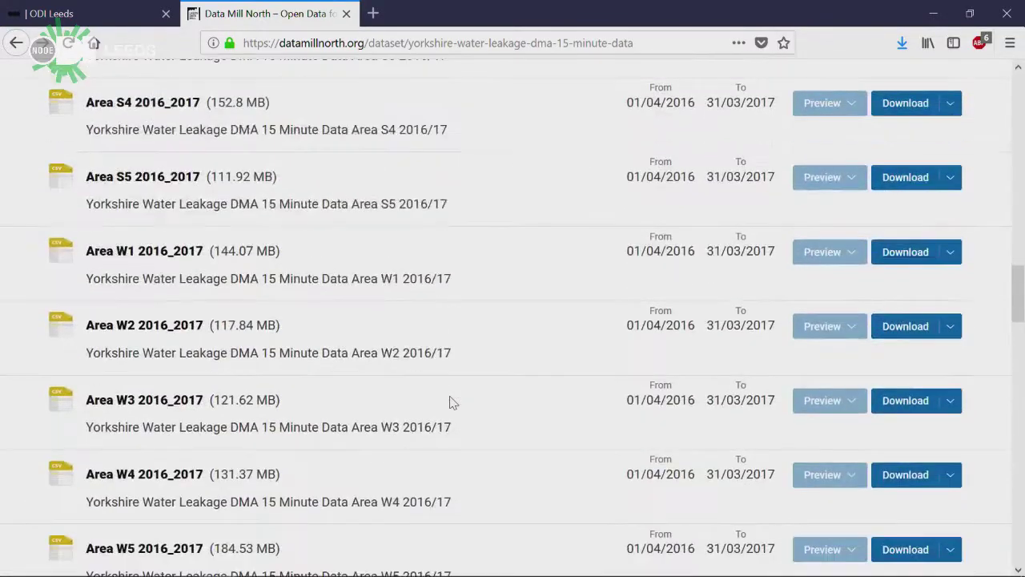
scroll(451, 402, down, 8)
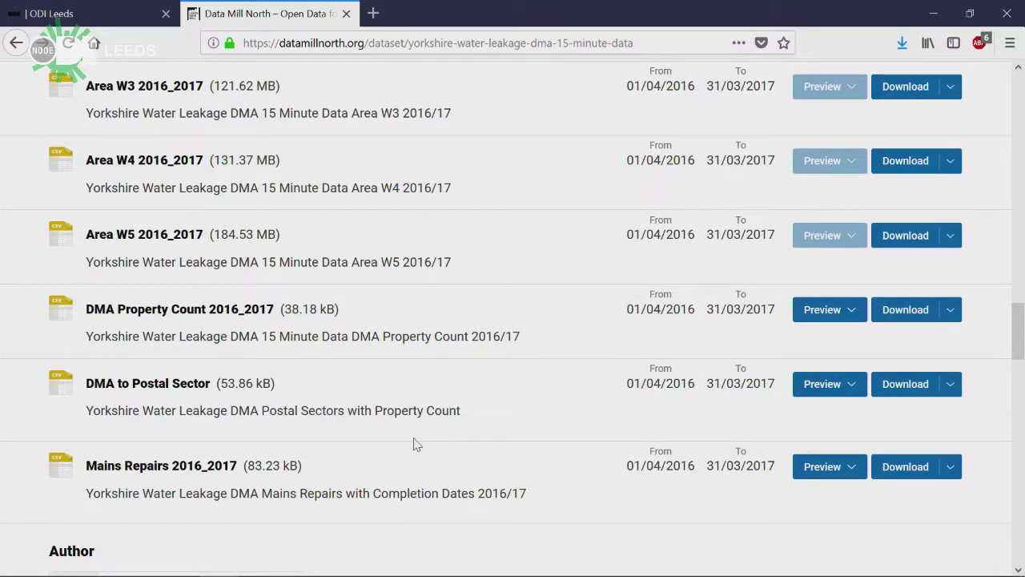
click(853, 388)
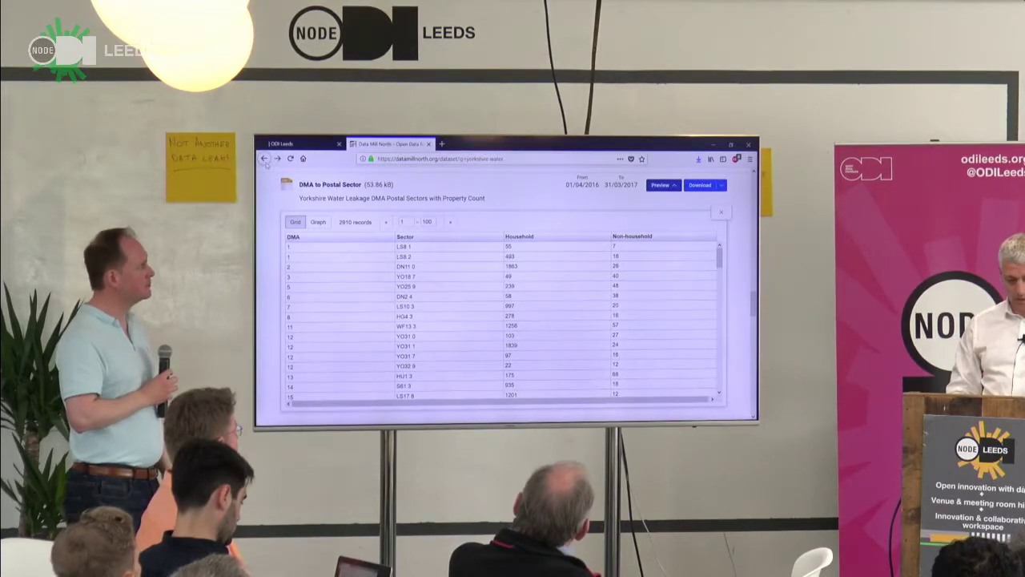
Go back to the dataset search results, reopen the leakage DMA 15 minute dataset and preview the Mains Repairs 2016_2017 file
click(264, 158)
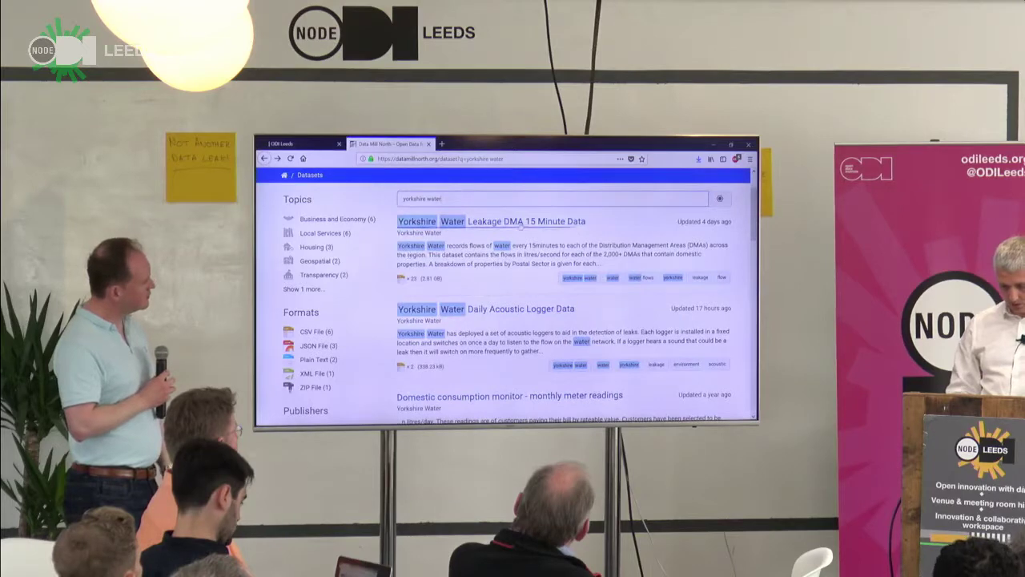
click(522, 225)
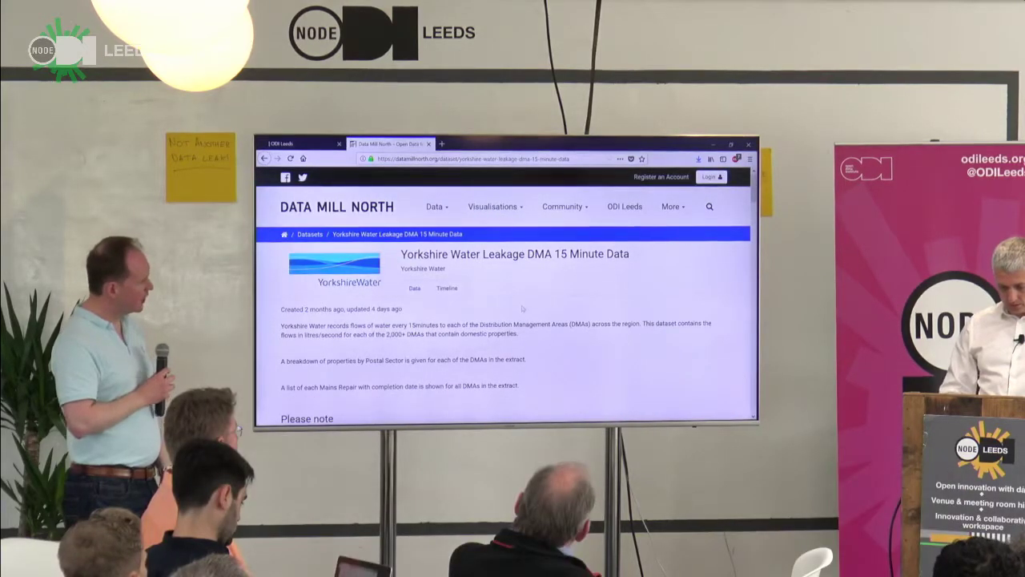
key(Down)
key(Down)
key(Down)
key(Down)
key(Down)
key(Down)
key(Down)
key(Down)
key(Down)
key(Down)
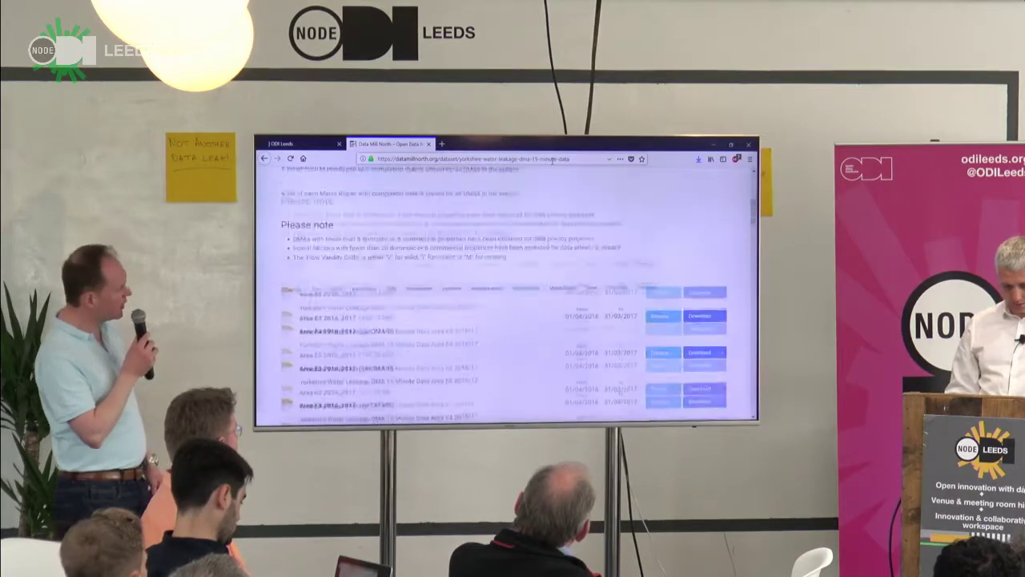
key(Down)
key(Down)
key(Down)
key(Down)
key(Down)
key(Down)
key(Down)
key(Down)
key(Down)
key(Down)
key(Down)
key(Down)
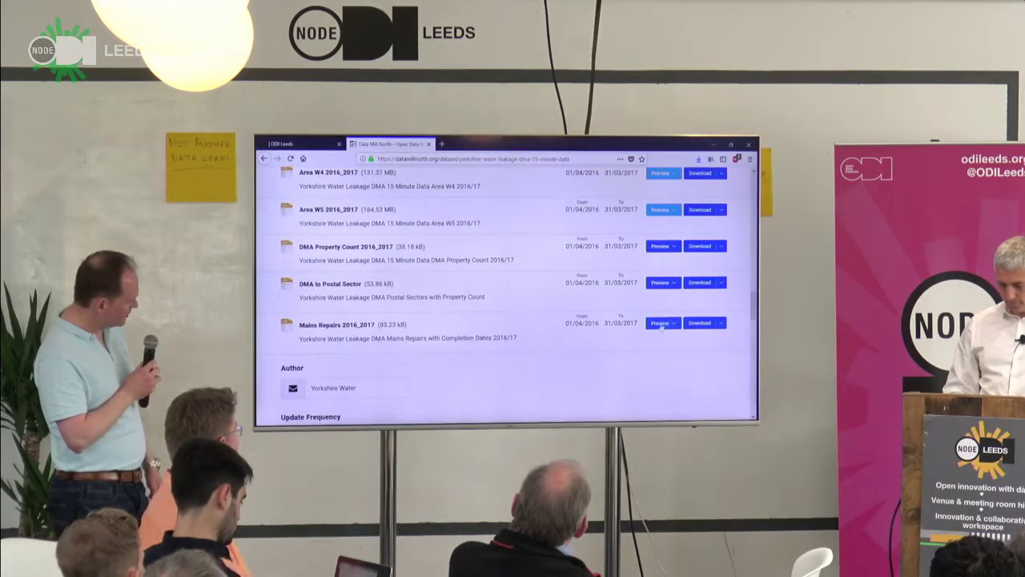
click(661, 323)
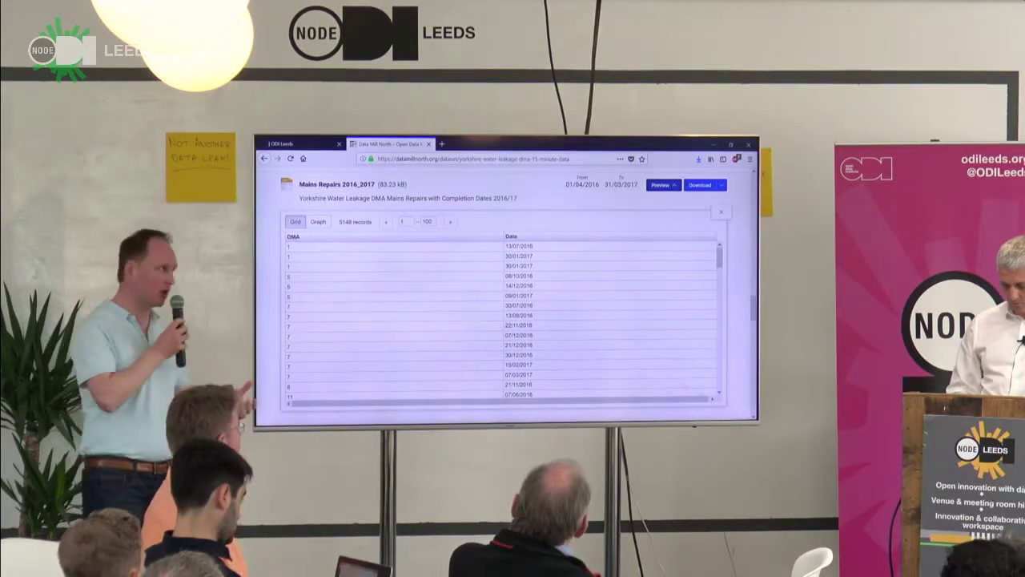
Look further through the DMA and date records in the mains repairs preview, and return to the Yorkshire Water search results
click(718, 392)
drag(718, 392, 715, 398)
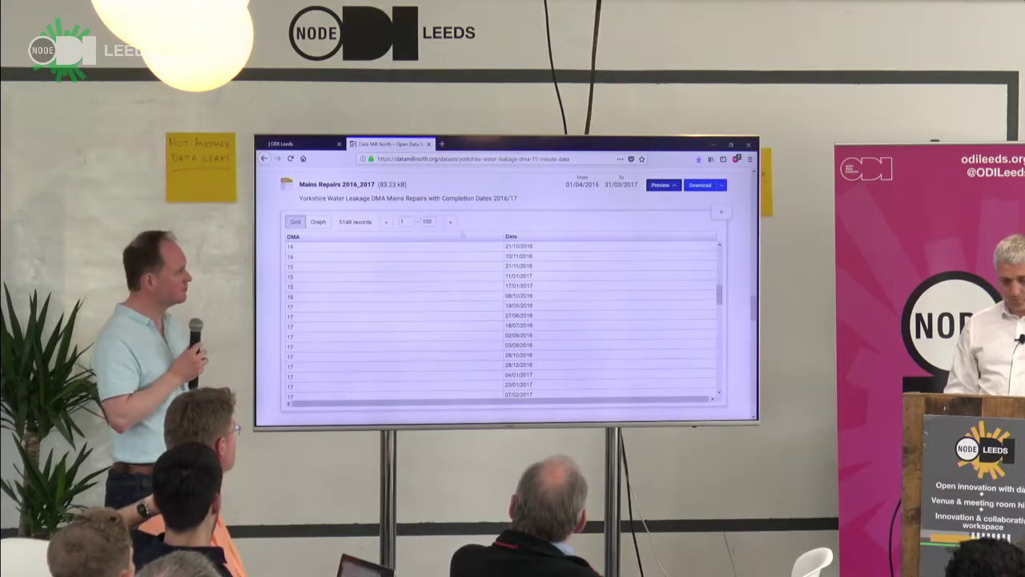
click(264, 158)
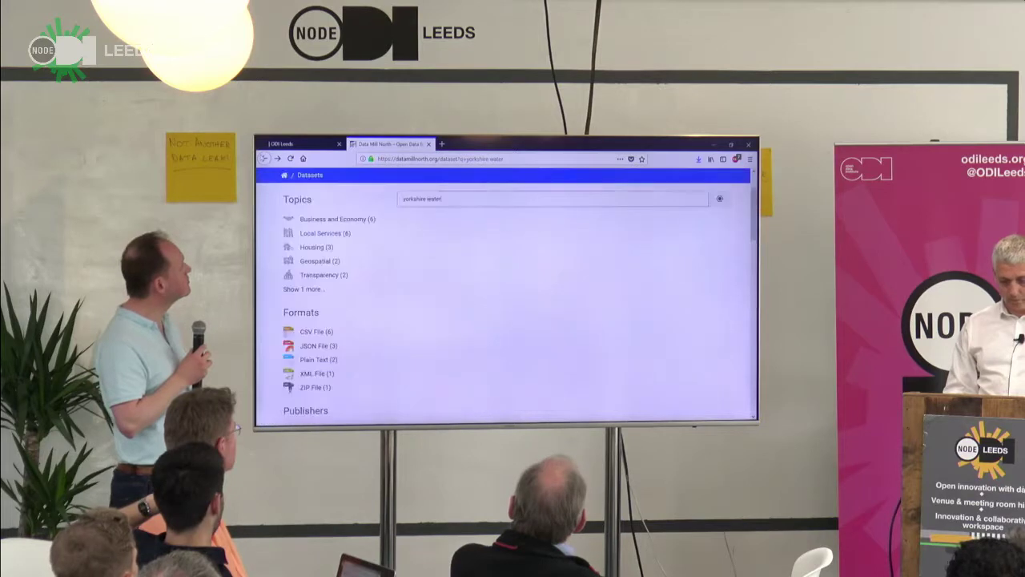